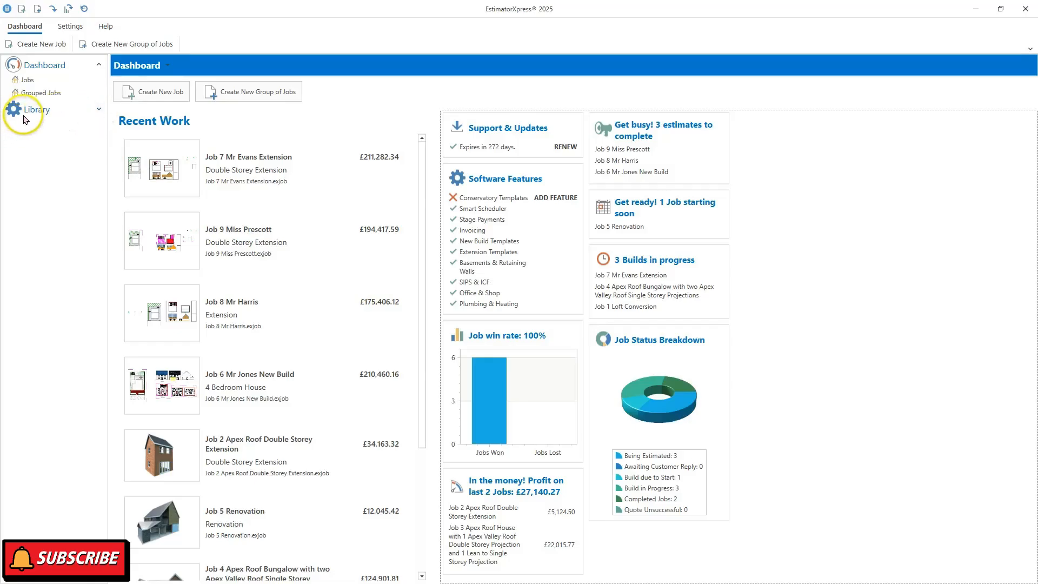
- Expand Library > Price Books > Master Price Book and show its Labour price table
{"action": "left_click", "coordinate": [98, 111]}
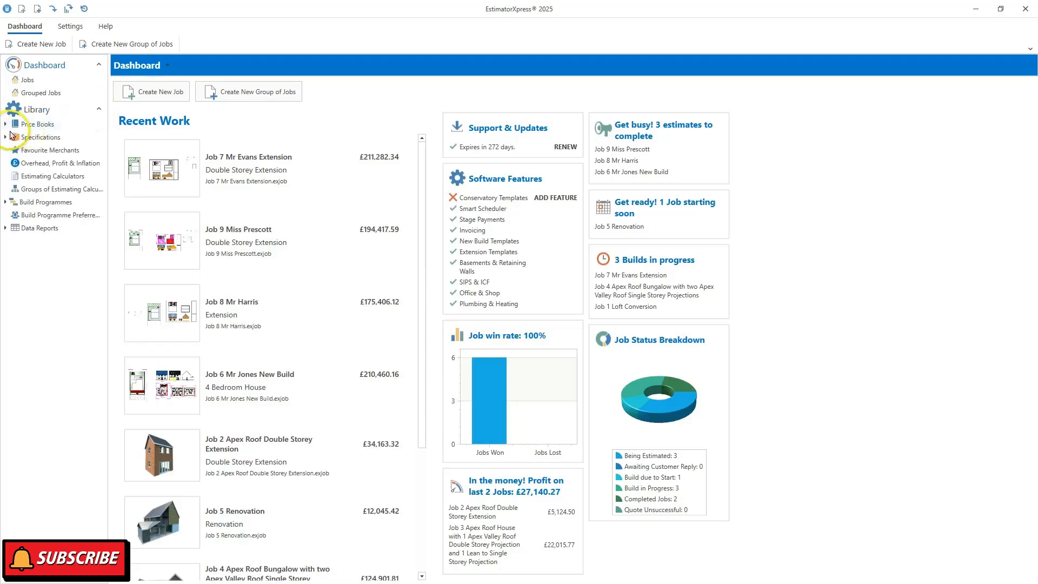
{"action": "left_click", "coordinate": [6, 124]}
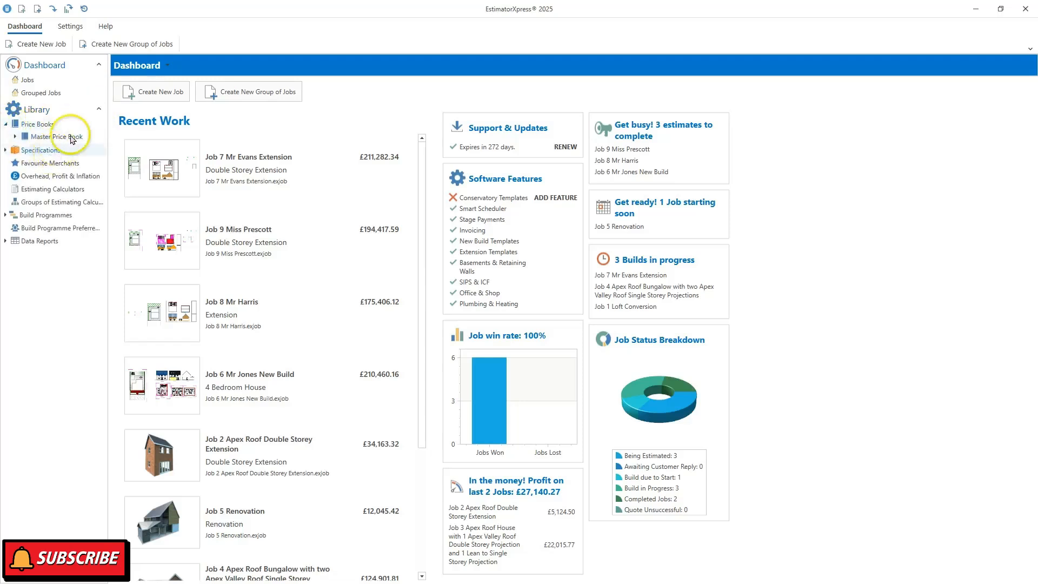
{"action": "left_click", "coordinate": [14, 137]}
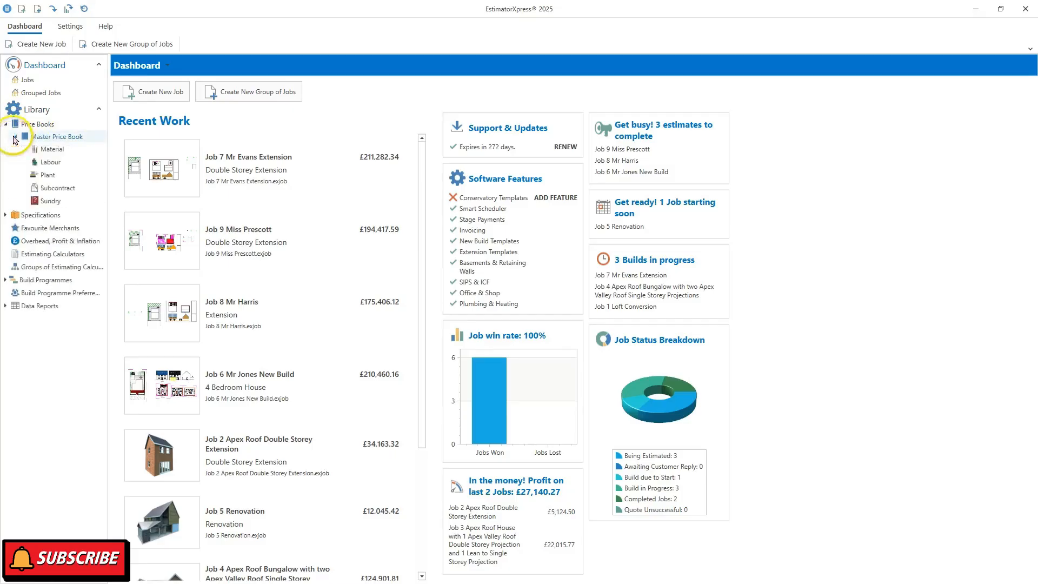
{"action": "left_click", "coordinate": [73, 165]}
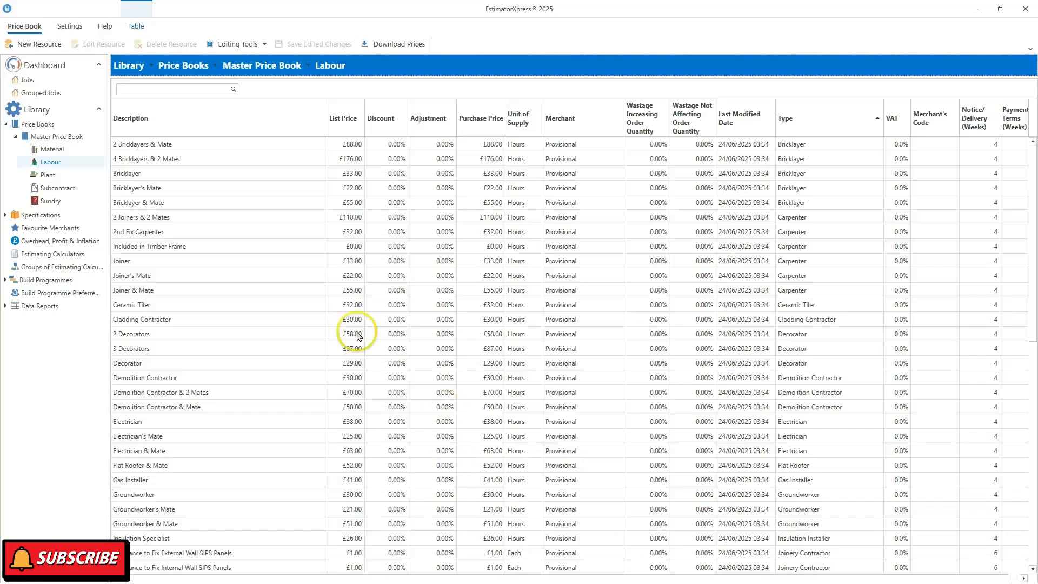
- Edit Bricklayer: untick Update with Download and change the unit cost from £33.00 to £35.00
{"action": "left_click", "coordinate": [187, 173]}
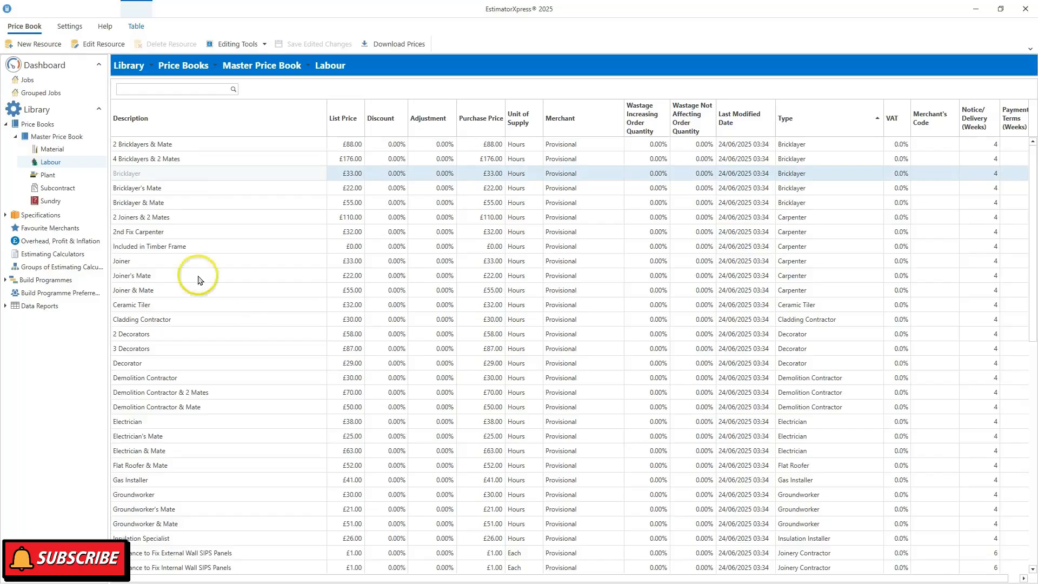
{"action": "left_click", "coordinate": [89, 47]}
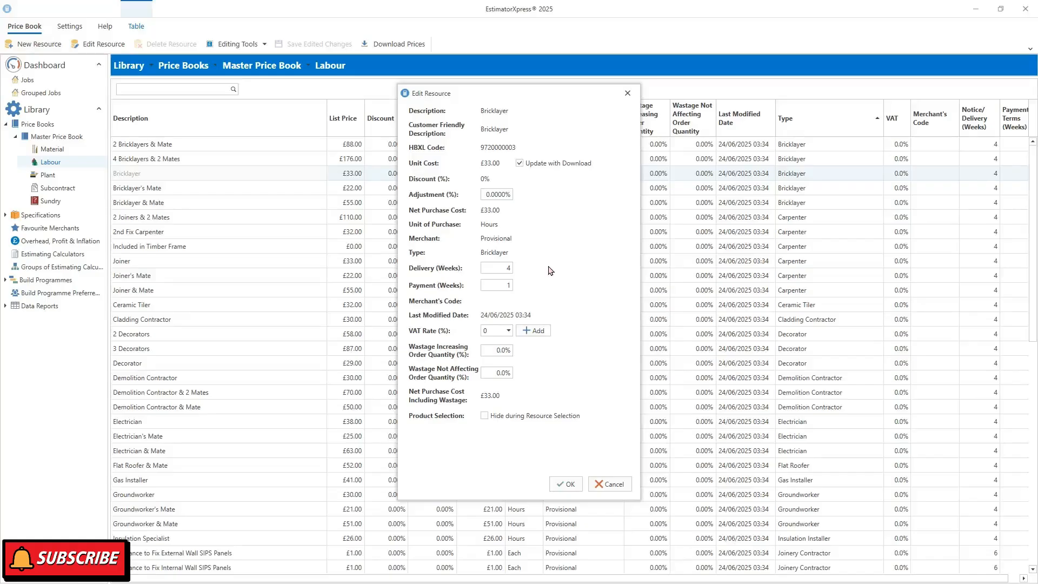
{"action": "key", "text": "Escape"}
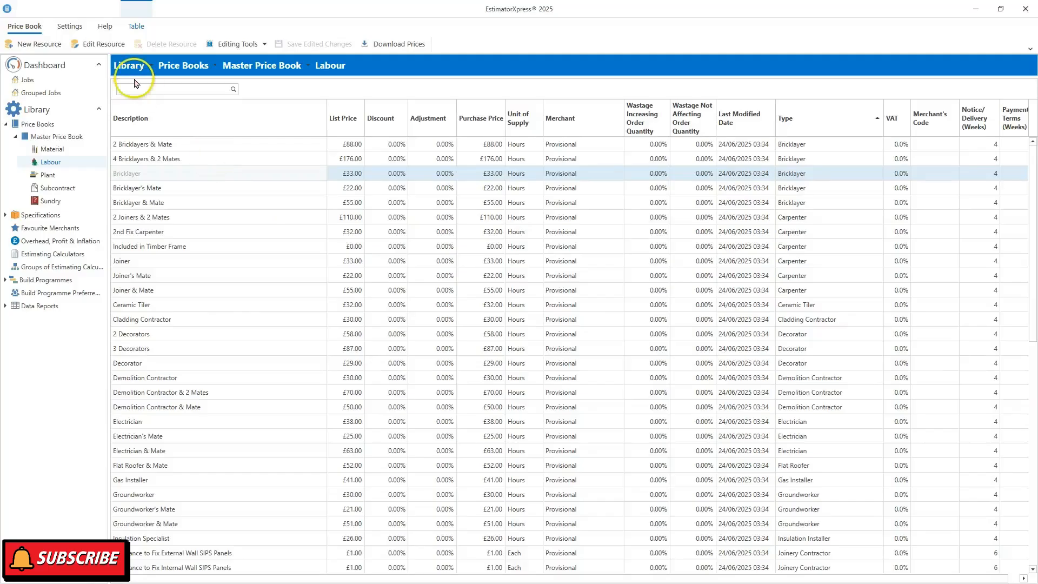
{"action": "left_click", "coordinate": [97, 46]}
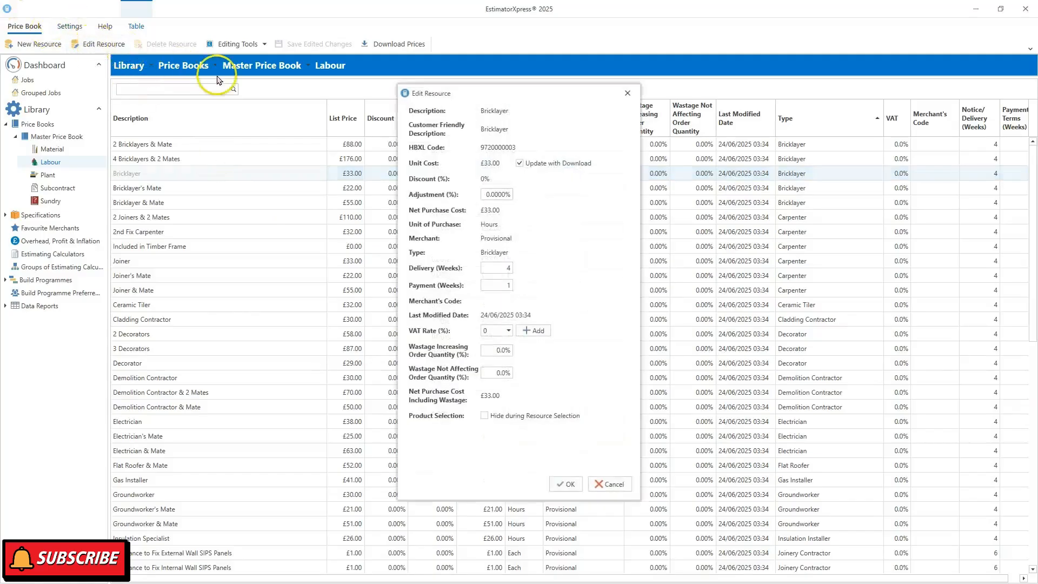
{"action": "left_click", "coordinate": [519, 163]}
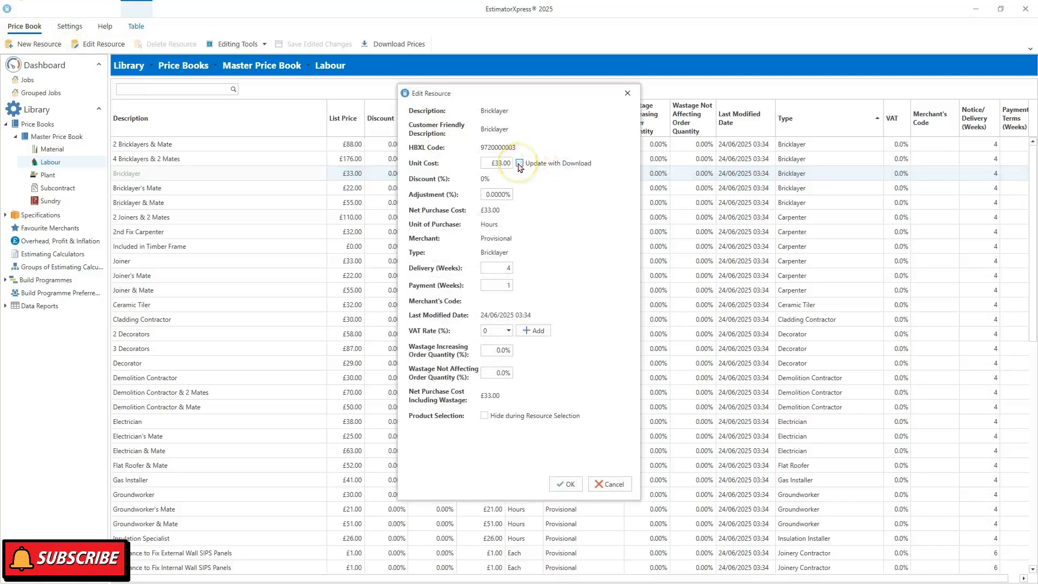
{"action": "left_click_drag", "start_coordinate": [490, 162], "coordinate": [647, 164]}
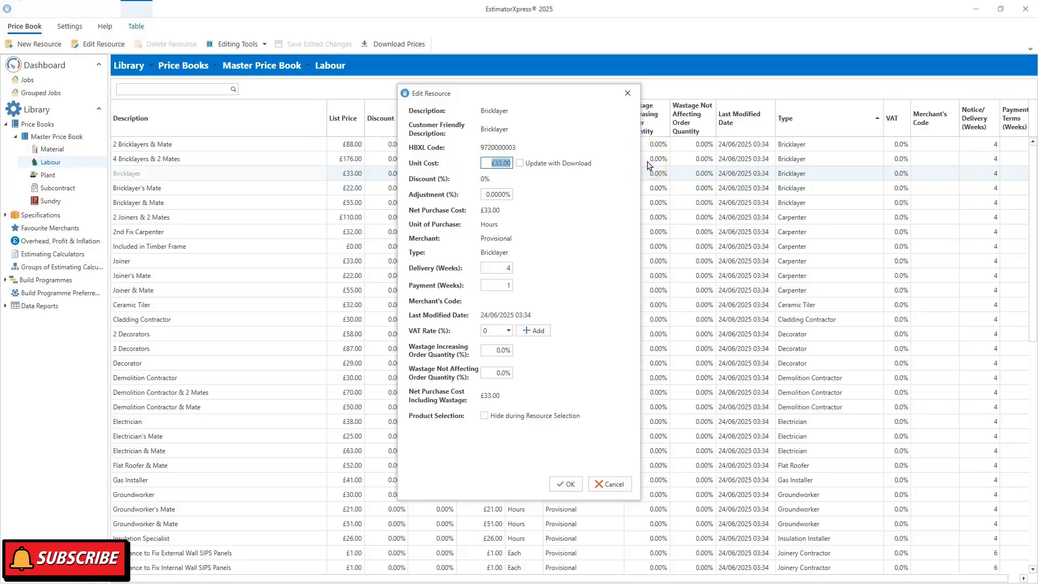
{"action": "type", "text": "35"}
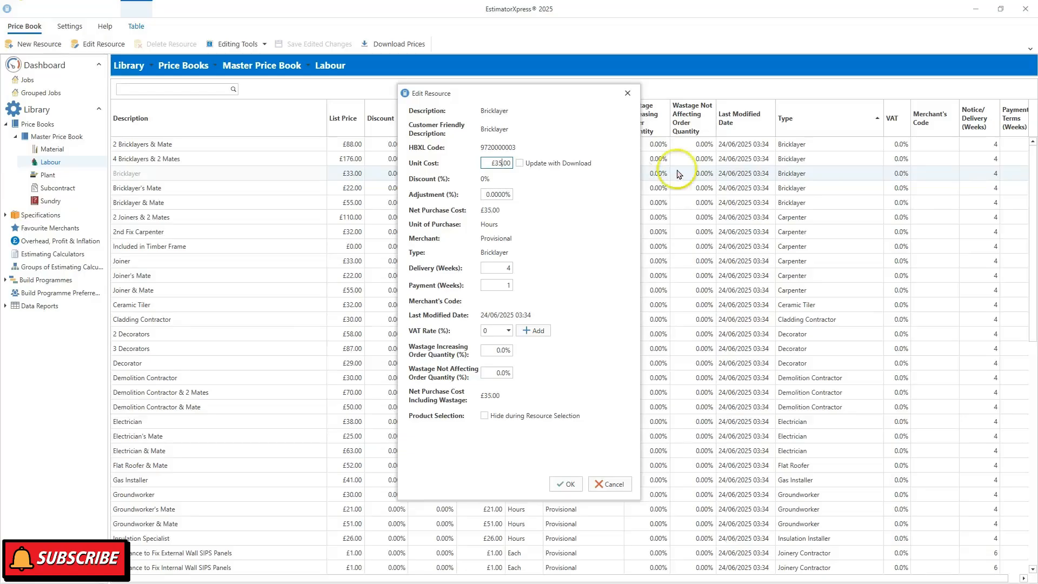
{"action": "left_click", "coordinate": [566, 485]}
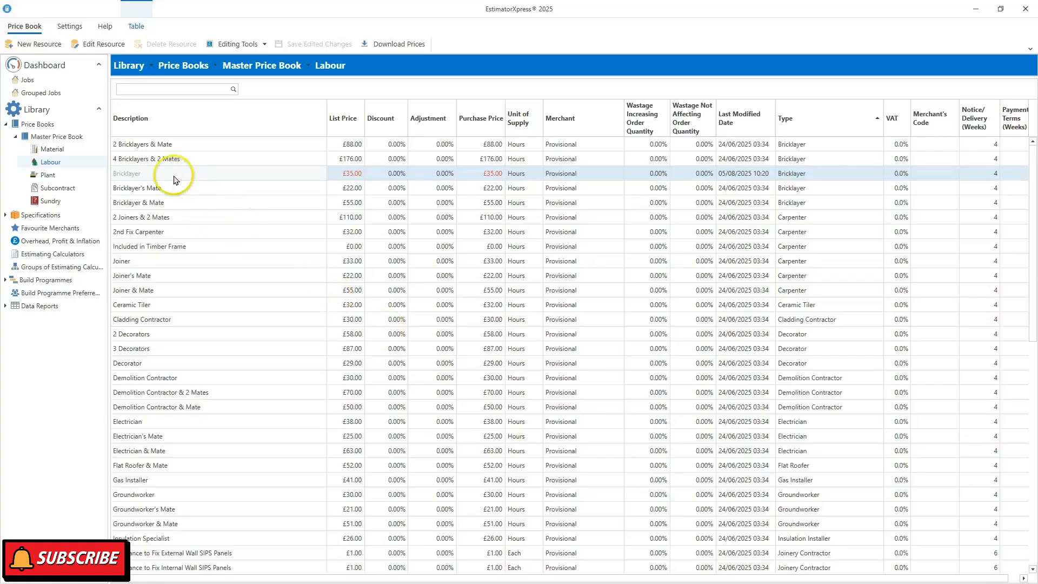
- Create a new resource copied from 2 Bricklayers & Mate, described as '3 Bricklayers & Mate'
{"action": "left_click", "coordinate": [145, 145]}
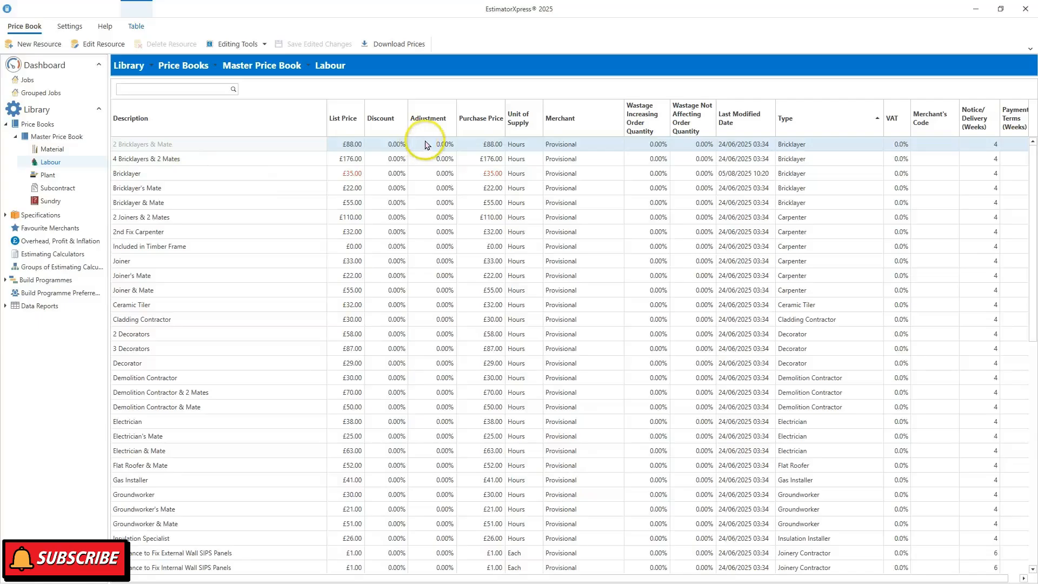
{"action": "left_click", "coordinate": [29, 45]}
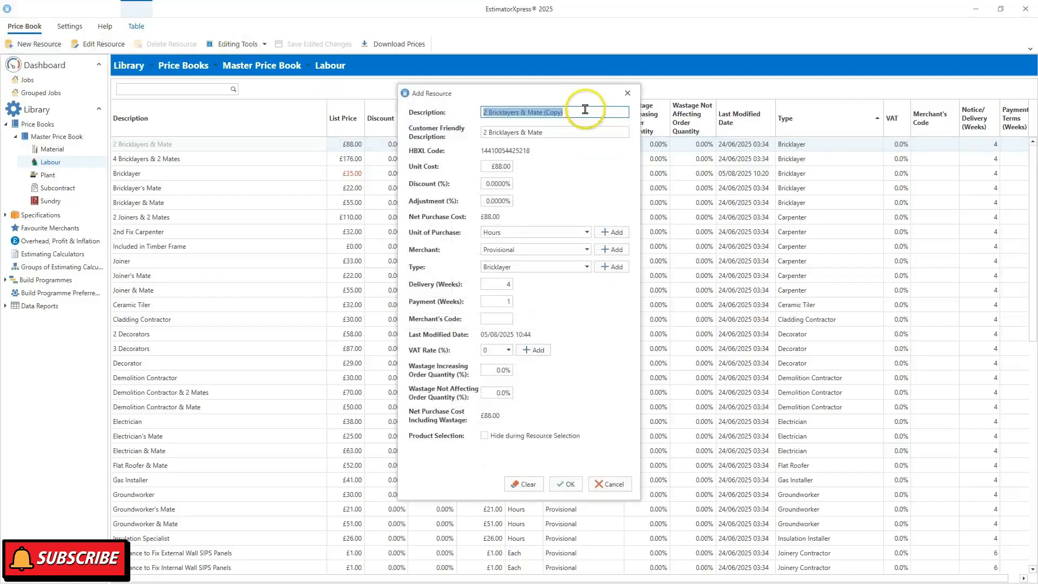
{"action": "left_click", "coordinate": [585, 110]}
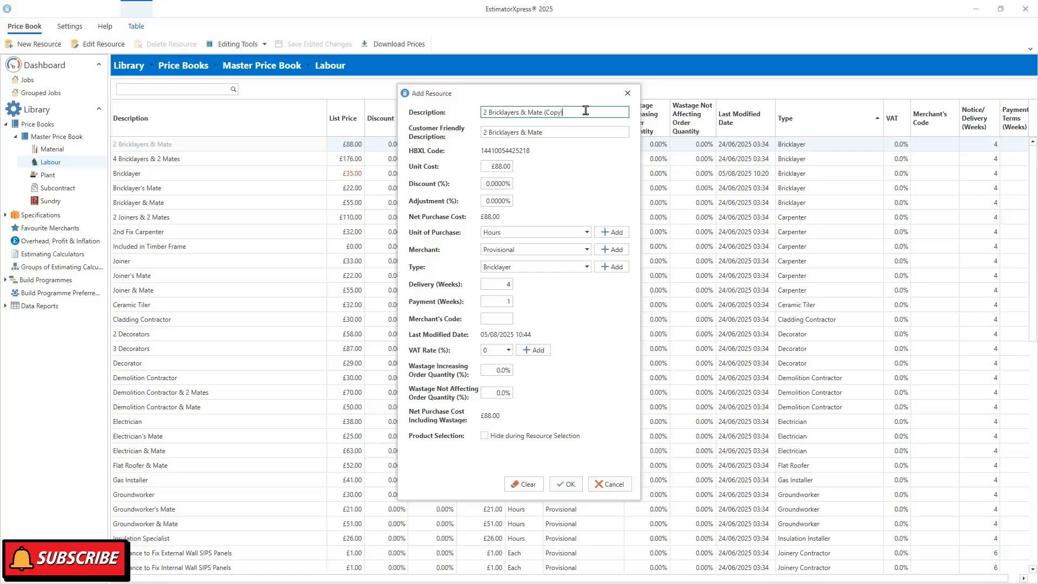
{"action": "left_click_drag", "start_coordinate": [544, 112], "coordinate": [583, 115]}
{"action": "key", "text": "BackSpace"}
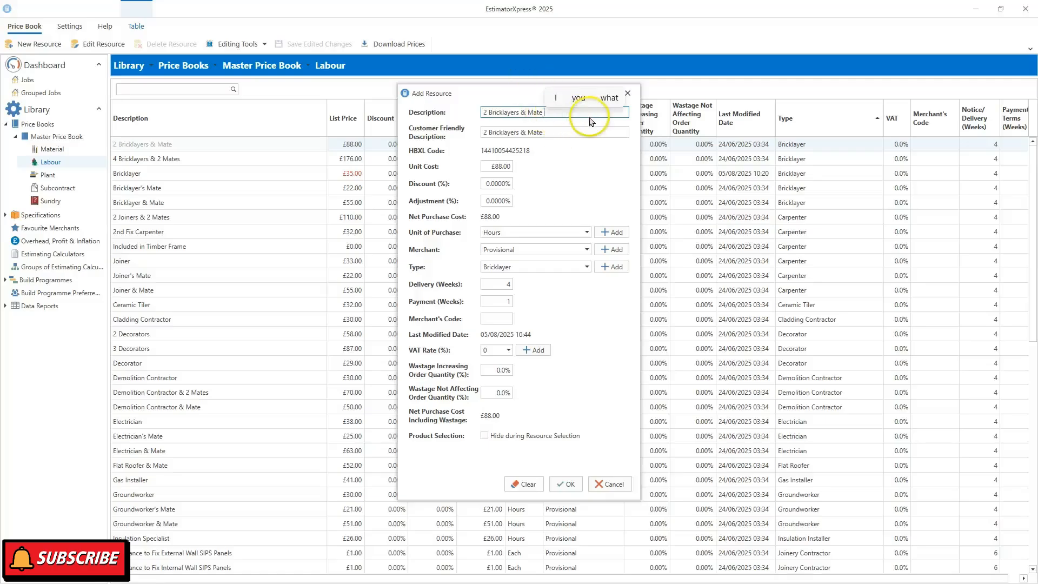
{"action": "left_click", "coordinate": [484, 114]}
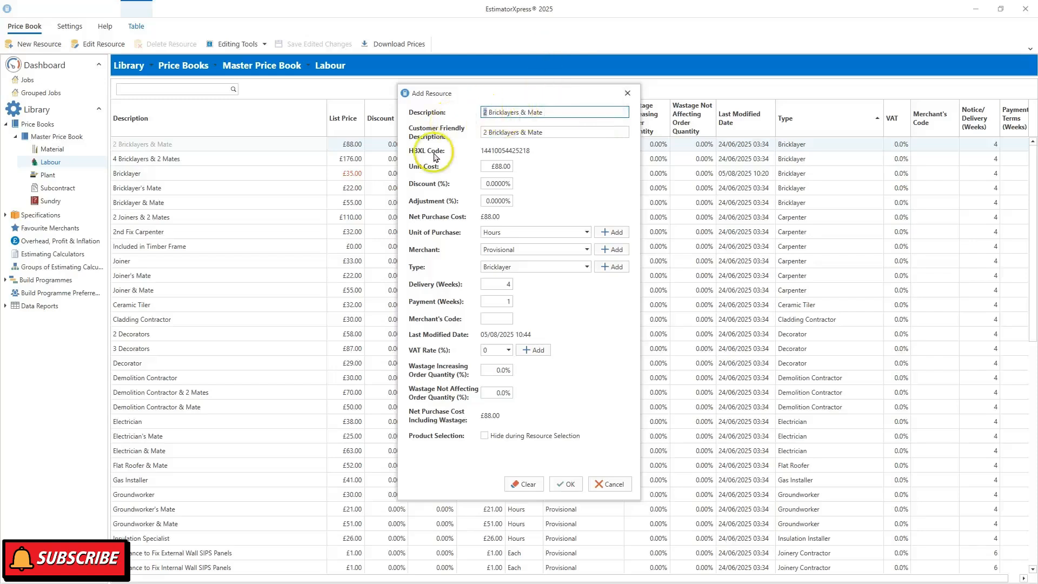
{"action": "type", "text": "3"}
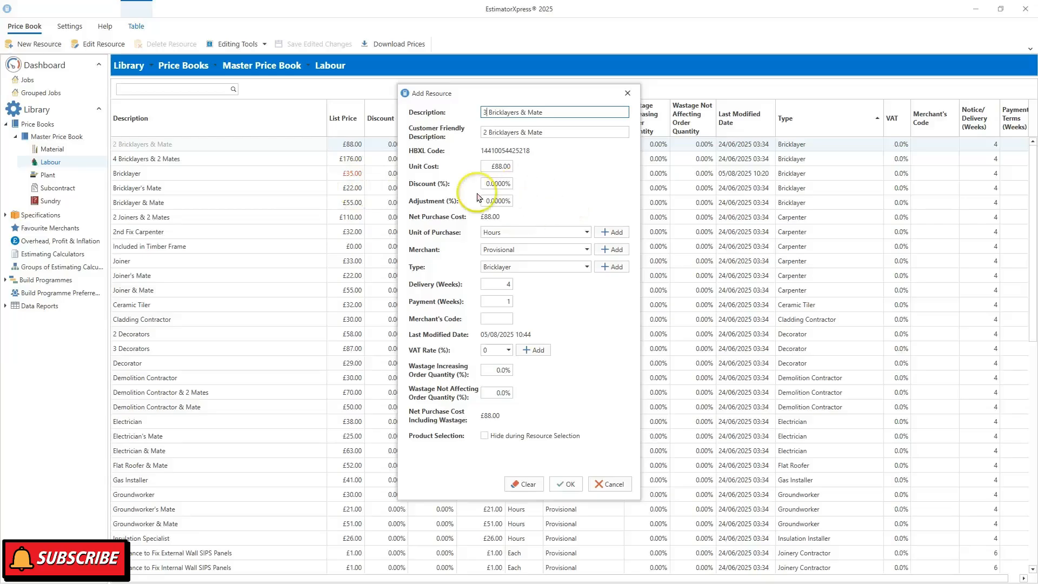
- Give the new 3 Bricklayers & Mate resource a £127.00 unit cost and confirm it
{"action": "left_click_drag", "start_coordinate": [487, 169], "coordinate": [559, 169]}
{"action": "type", "text": "127"}
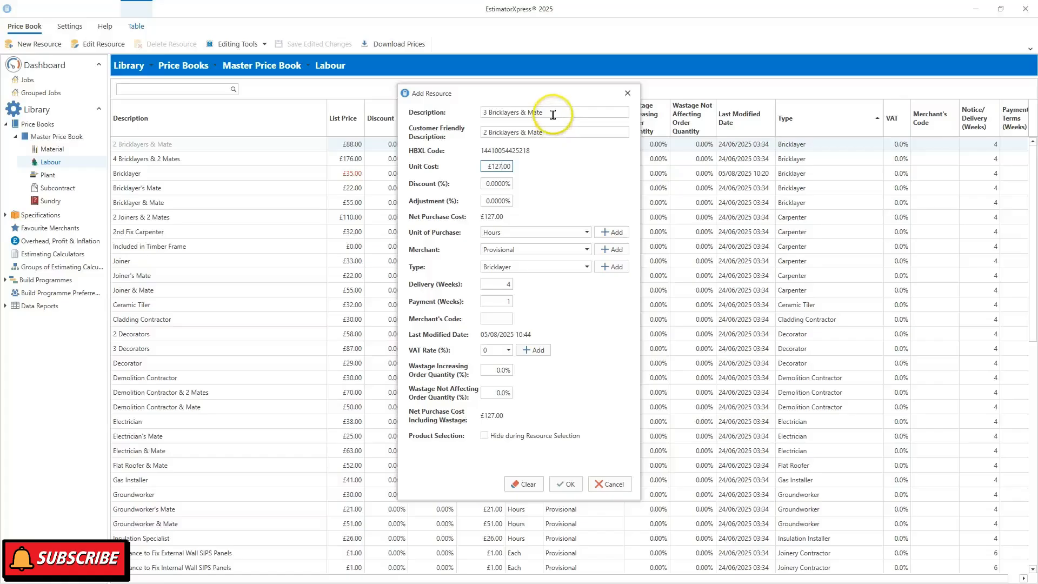
{"action": "left_click", "coordinate": [569, 485]}
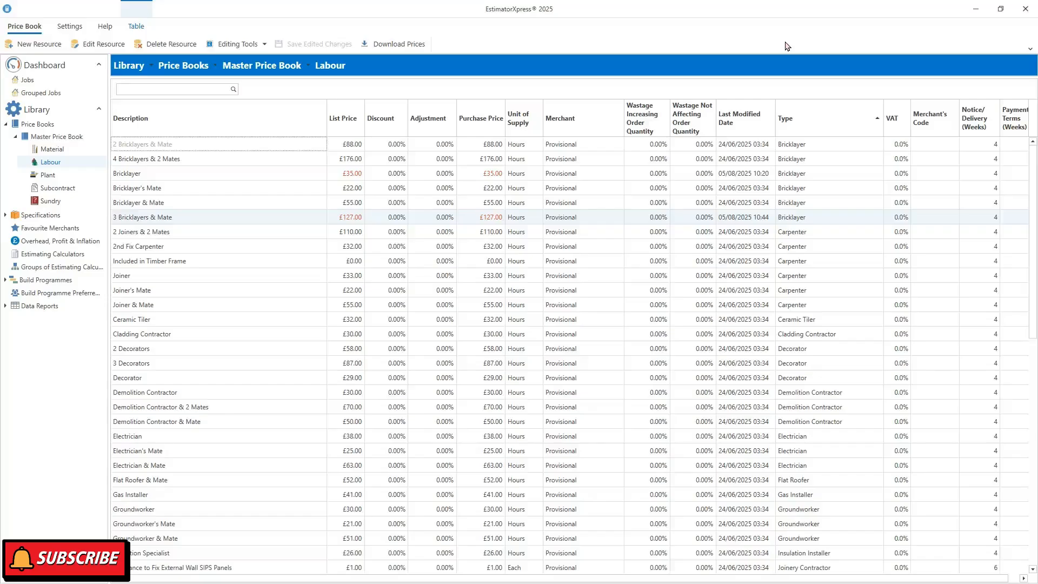
- Turn on Edit Prices, edit the 2 Bricklayers & Mate purchase price inline, and save the edits
{"action": "left_click", "coordinate": [244, 48]}
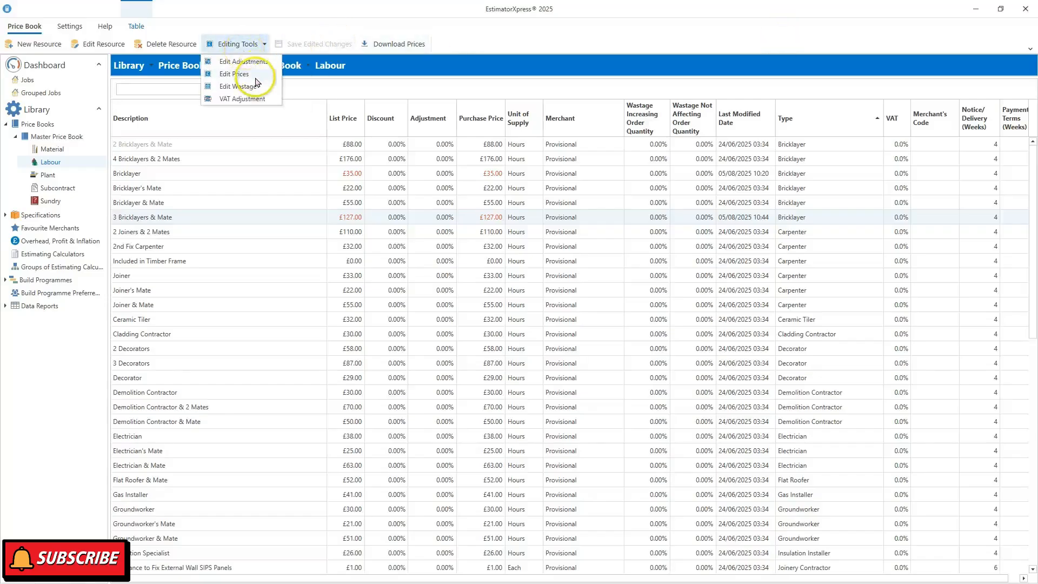
{"action": "left_click", "coordinate": [257, 75]}
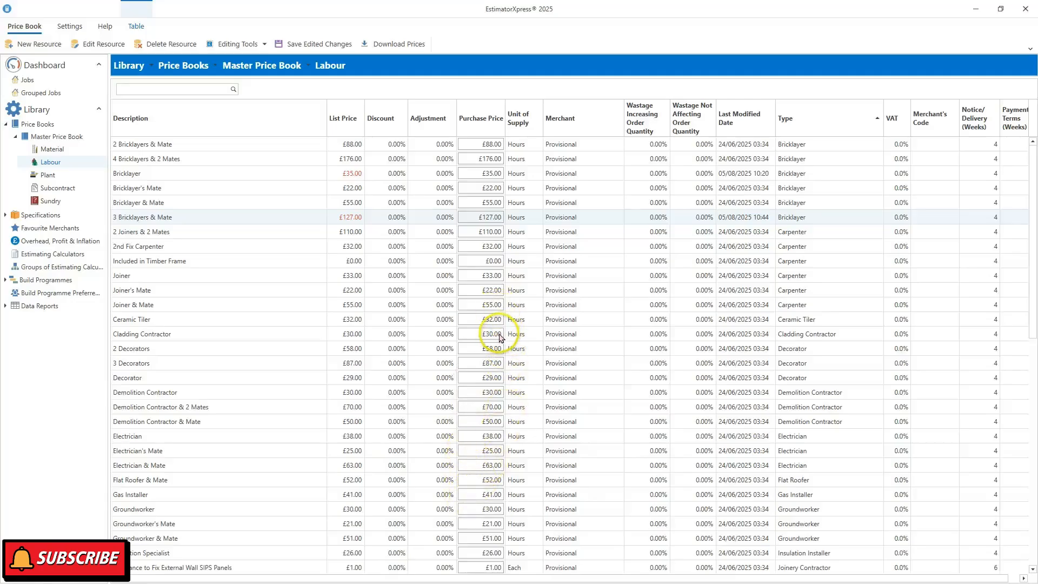
{"action": "left_click", "coordinate": [478, 145]}
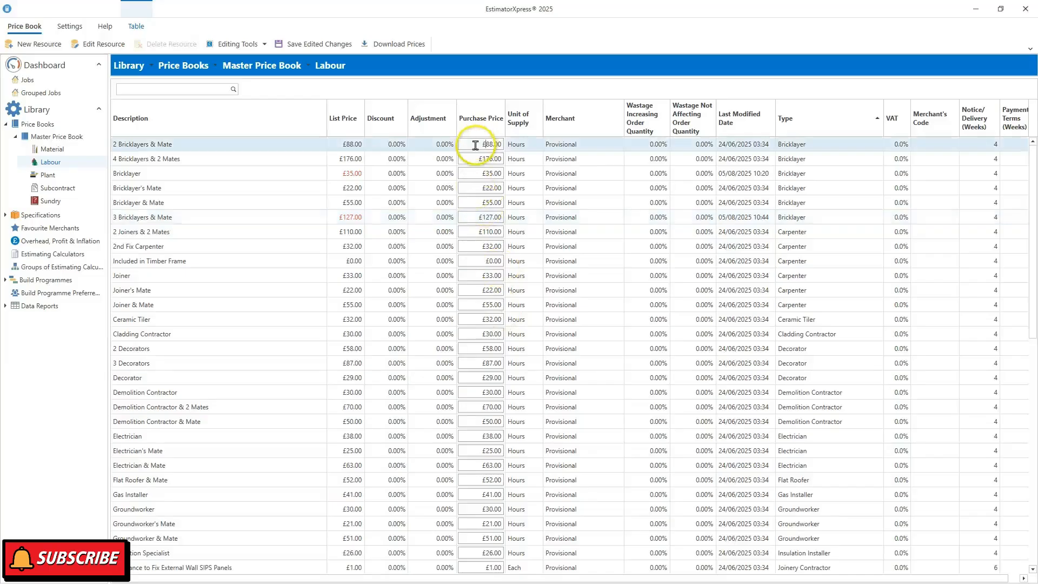
{"action": "left_click", "coordinate": [488, 143]}
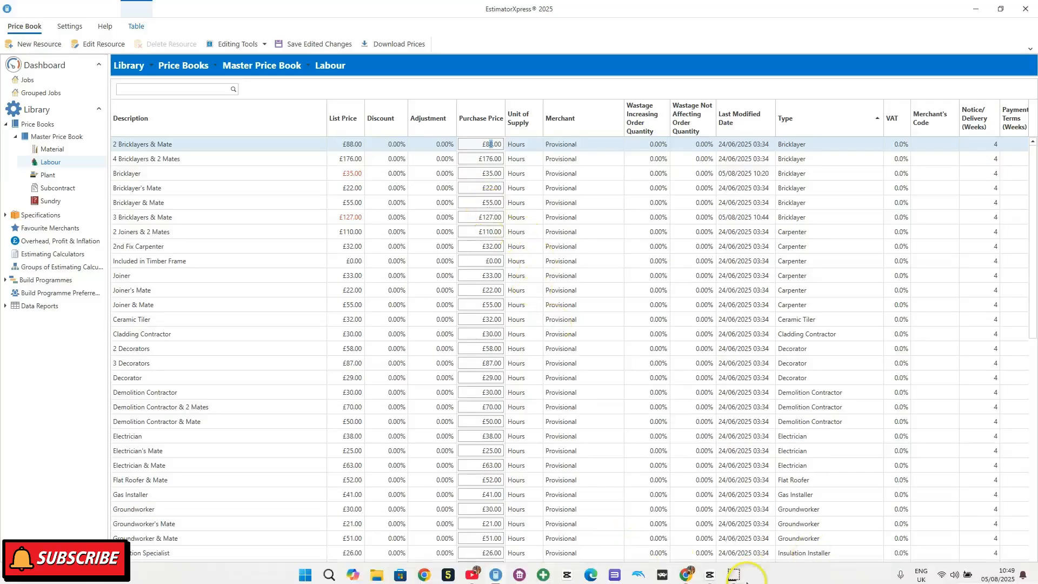
{"action": "left_click", "coordinate": [731, 578]}
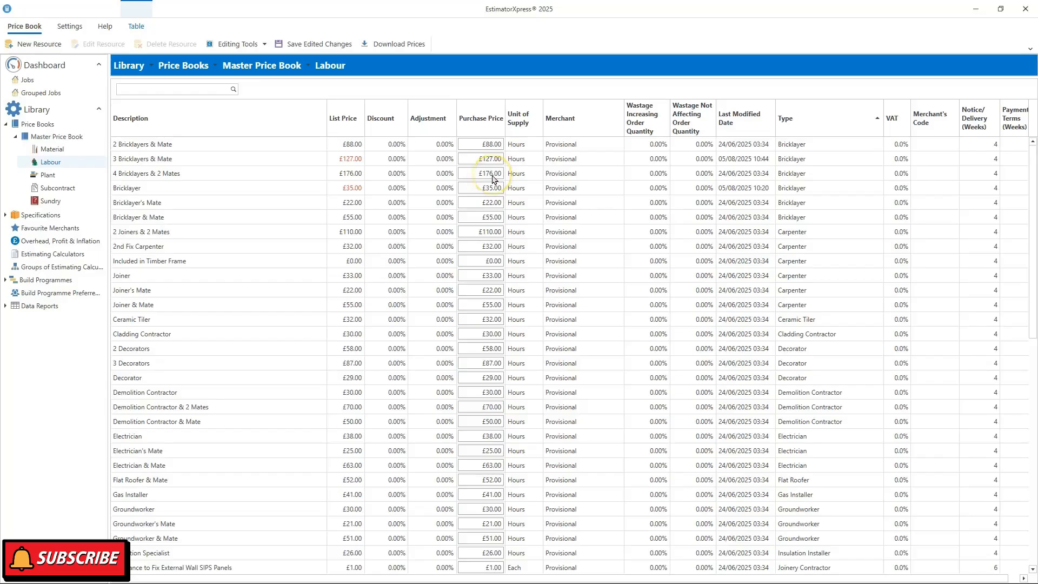
{"action": "left_click", "coordinate": [322, 48]}
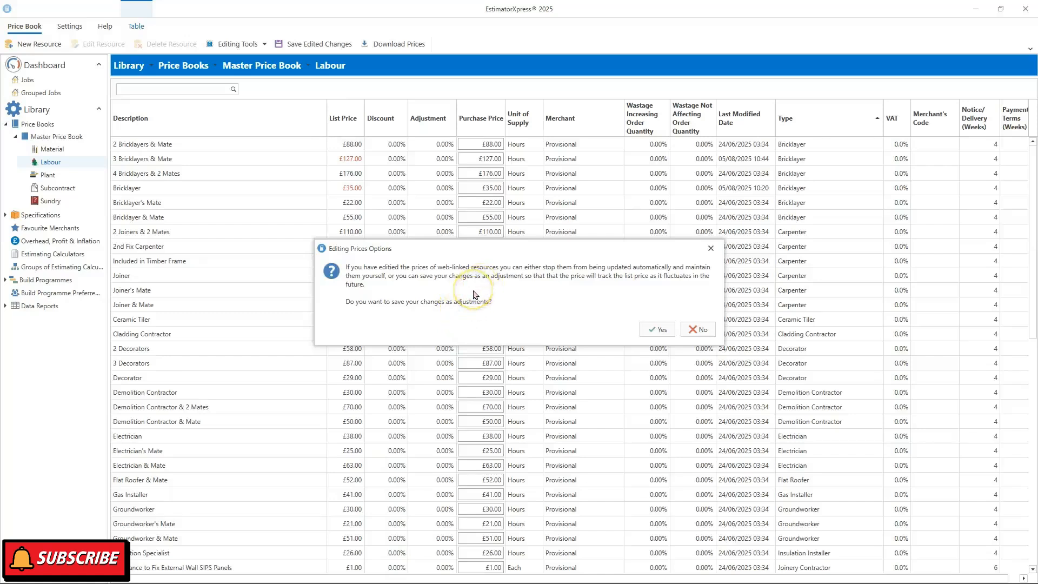
- Answer Yes in Editing Prices Options to keep the price edits as adjustments
{"action": "left_click", "coordinate": [658, 335]}
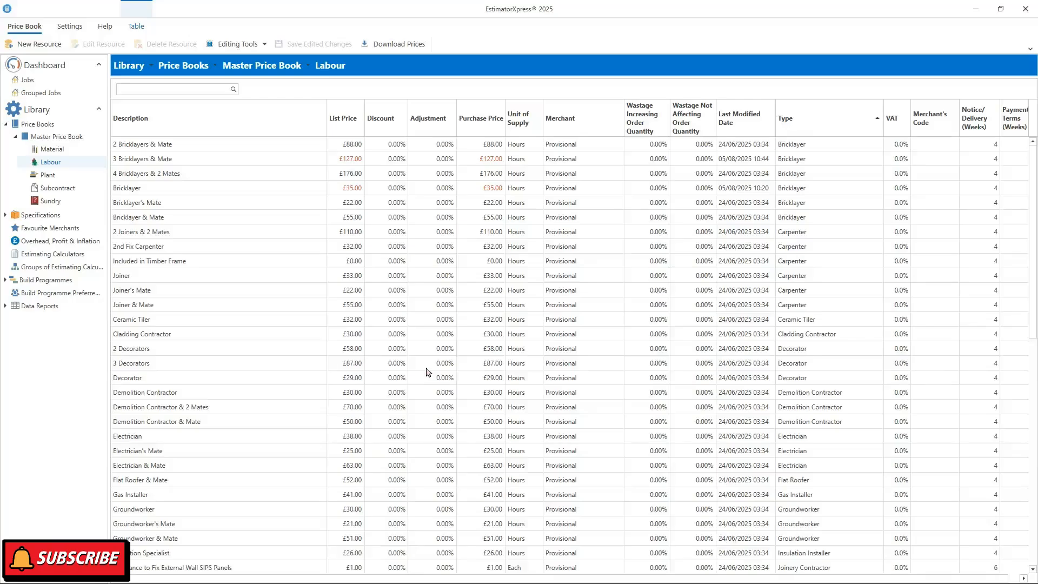
- Drop down the Price Book ribbon's Editing Tools menu for the Labour table
{"action": "left_click", "coordinate": [399, 347]}
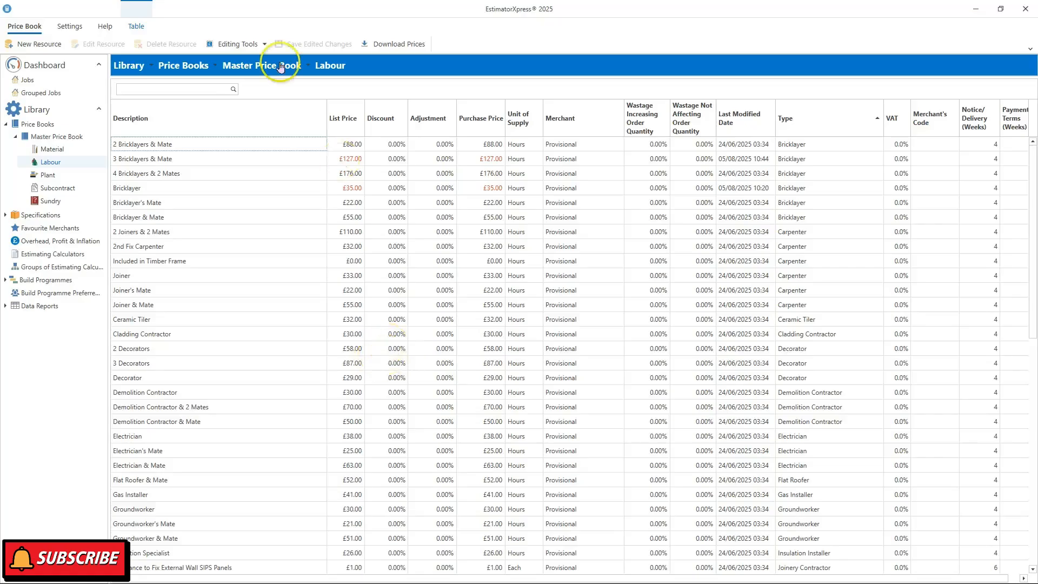
{"action": "left_click", "coordinate": [231, 45]}
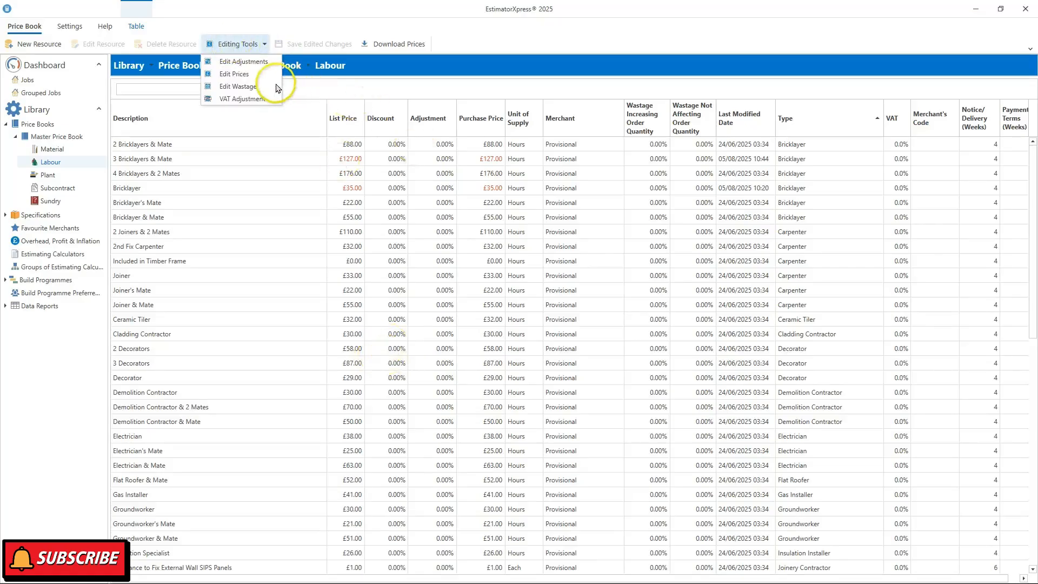